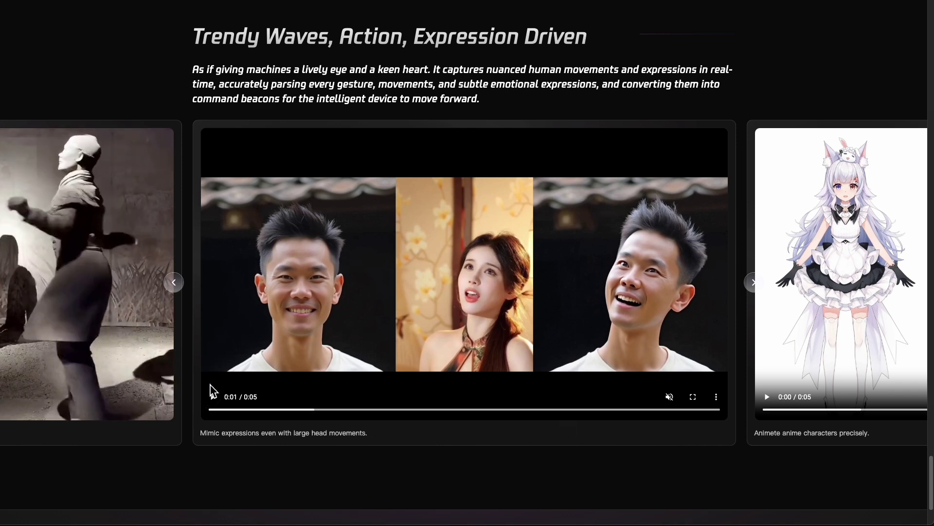
Step: Play the head-movement, terracotta warrior and subtle-expression demo videos in the "Trendy Waves, Action, Expression Driven" carousel
click(213, 397)
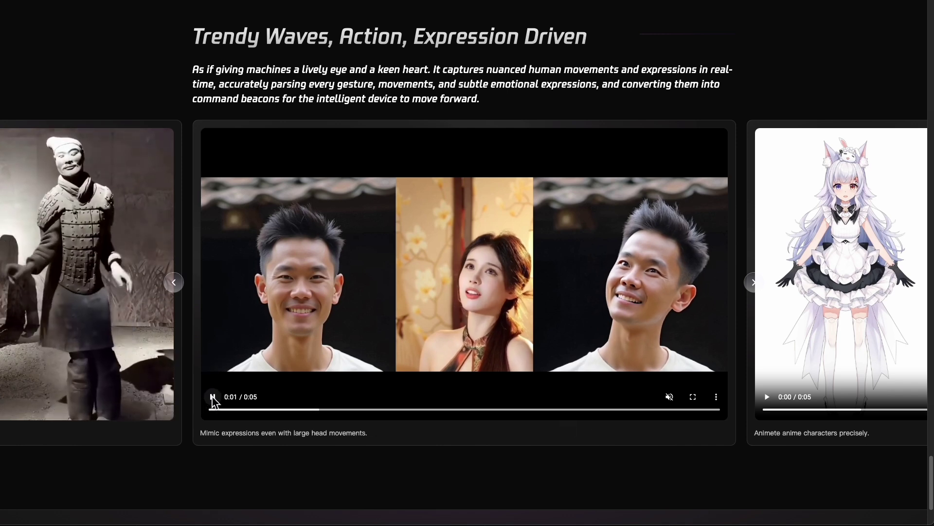
click(180, 283)
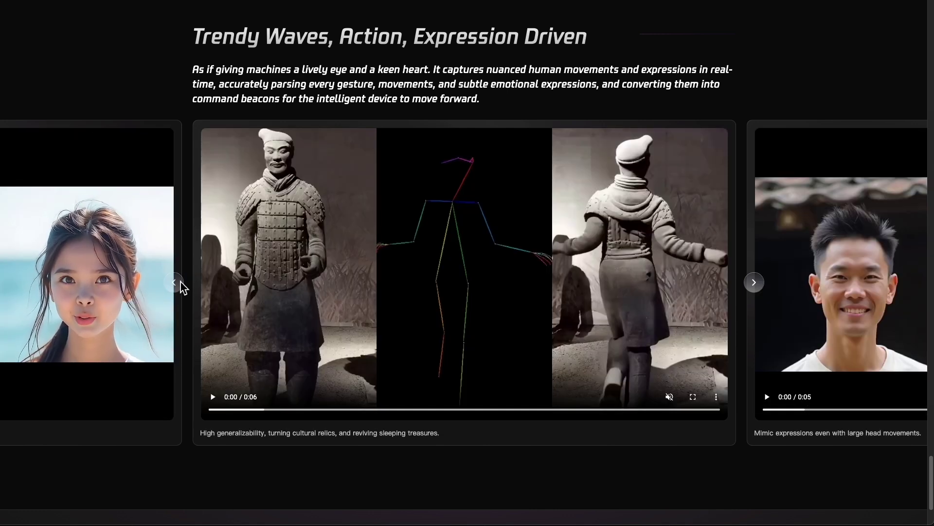
click(214, 398)
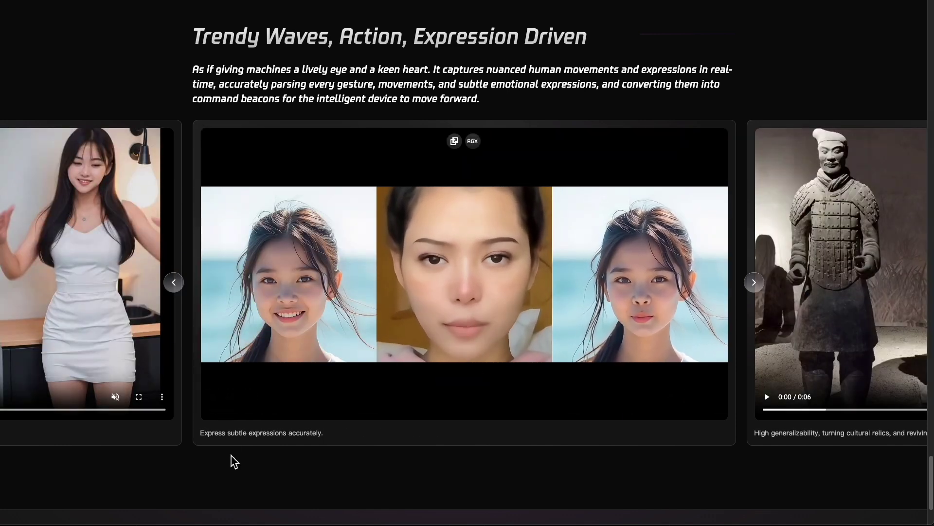
click(213, 397)
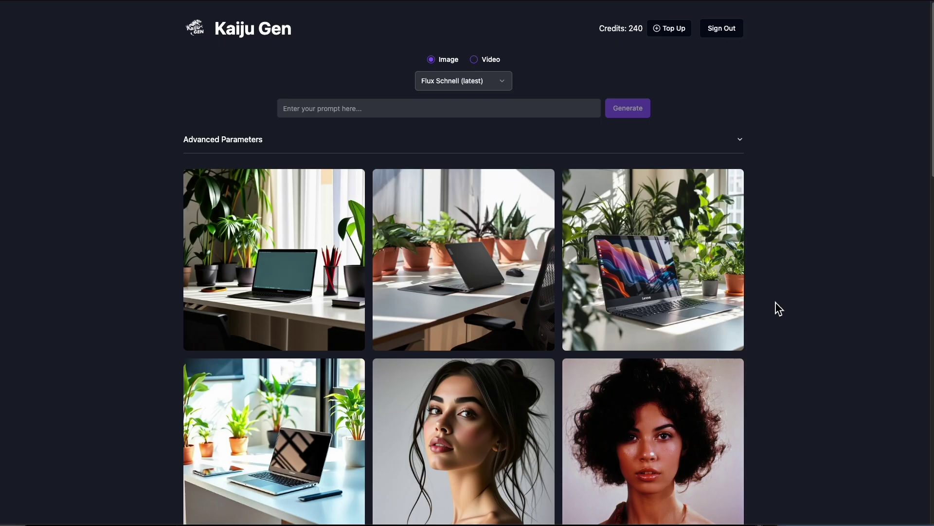
Step: Play the steampunk castle and park portrait videos at the end of the Kaiju Gen gallery
scroll(774, 308, down, 20)
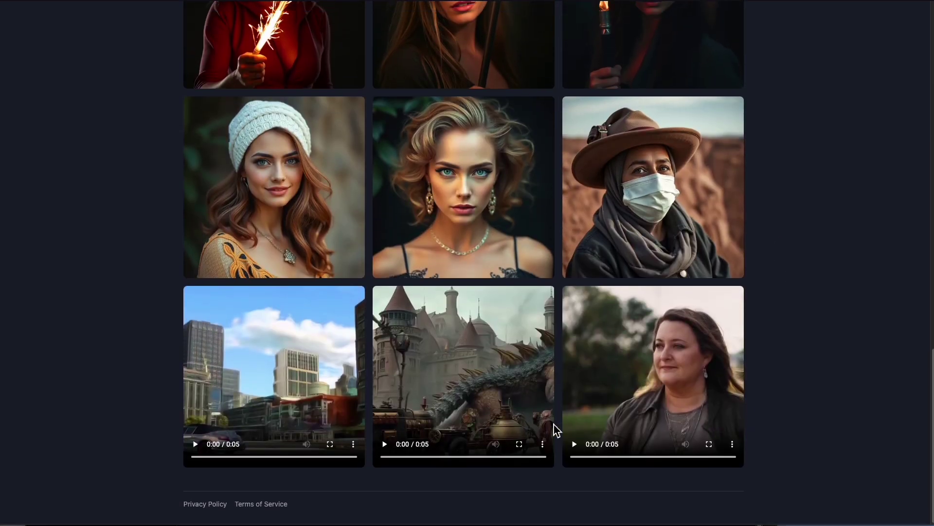
click(385, 444)
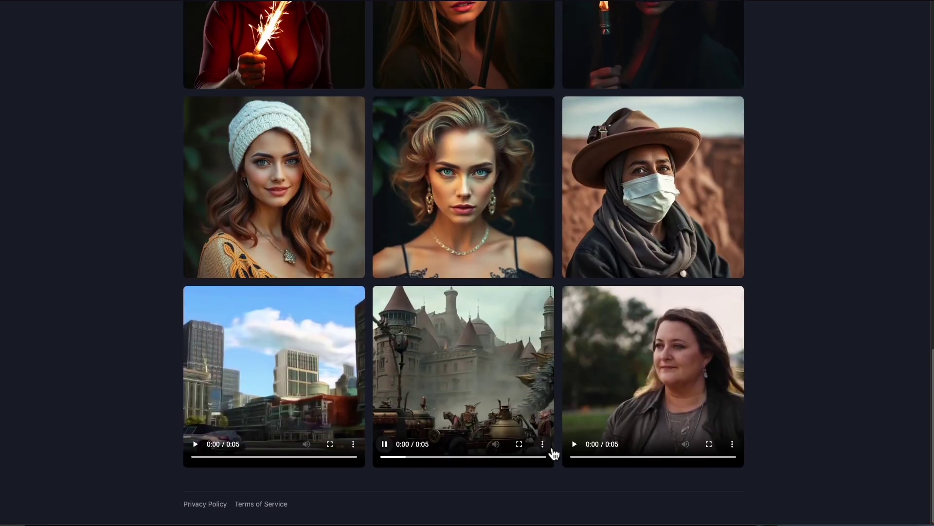
click(577, 447)
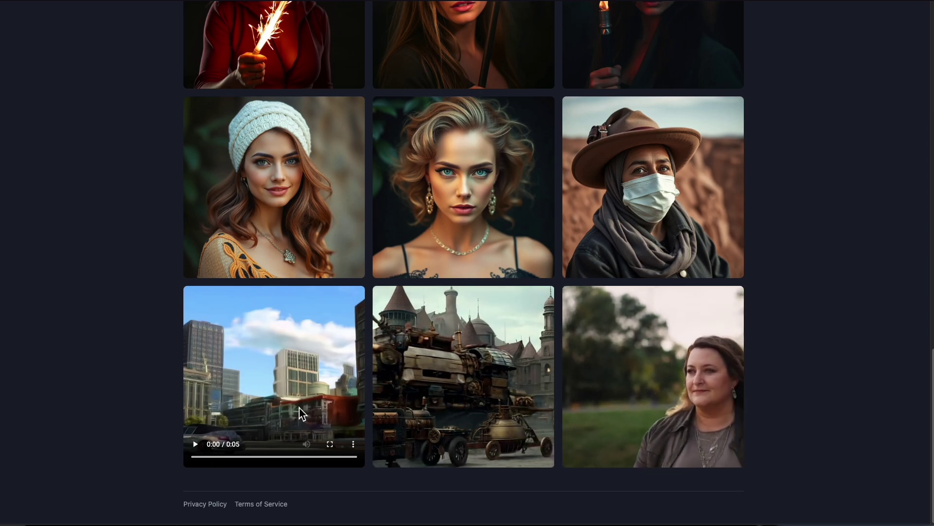
Step: Review the models offered for Video and Image generation, leaving the mode on Image with Flux Schnell (latest)
scroll(357, 362, up, 10)
scroll(357, 362, up, 5)
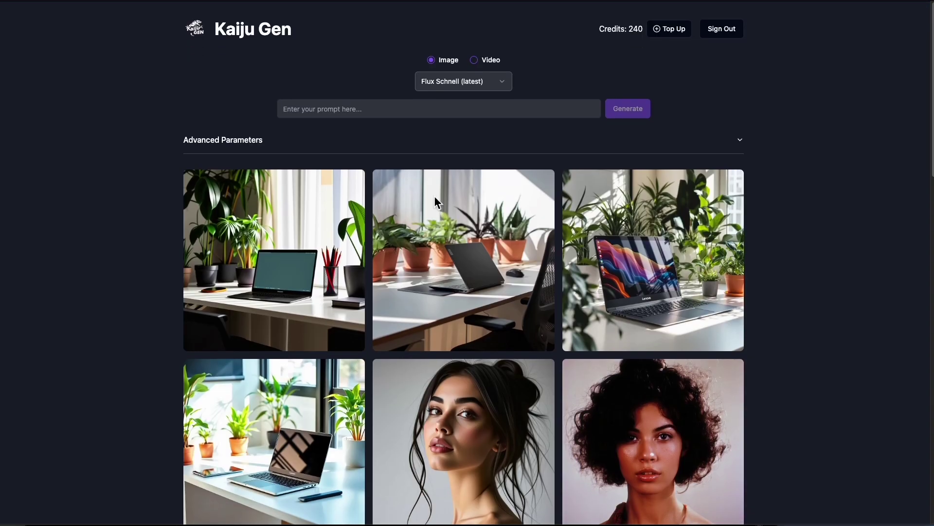
click(477, 59)
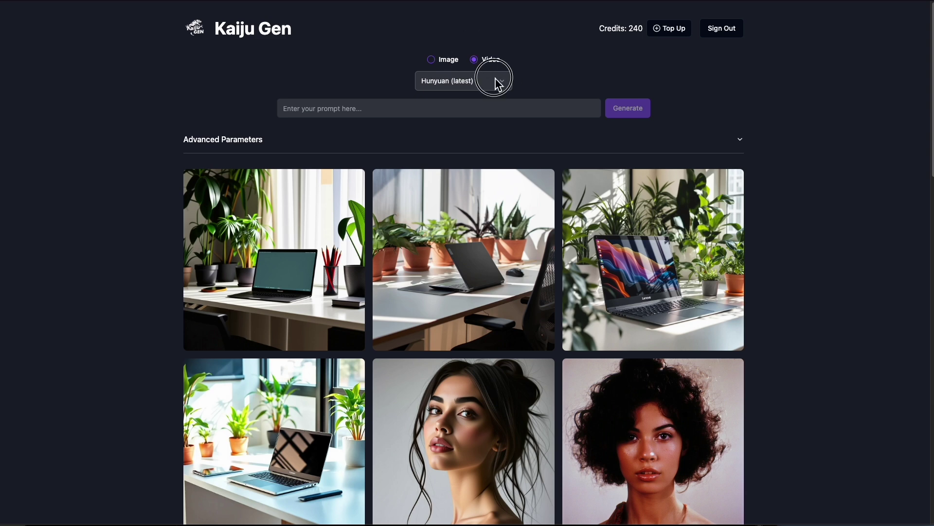
click(495, 80)
click(495, 80)
click(441, 62)
click(463, 80)
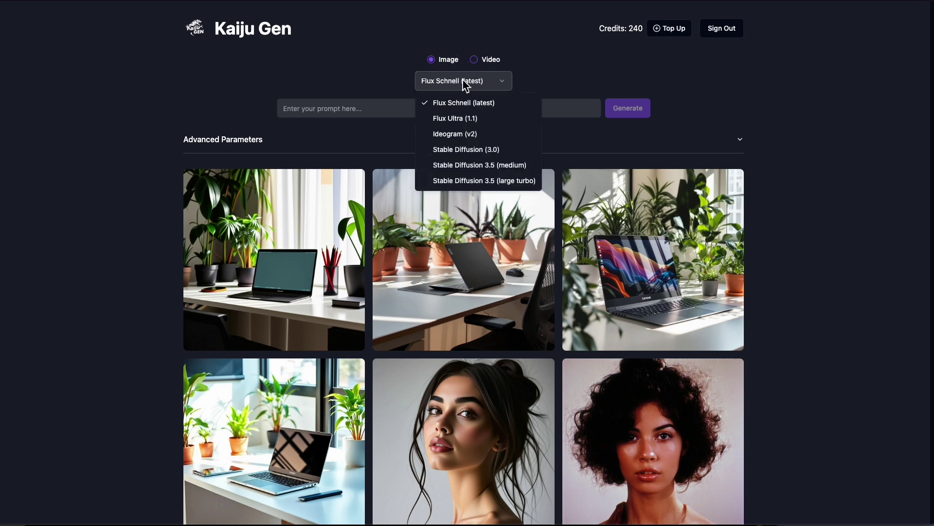
click(628, 65)
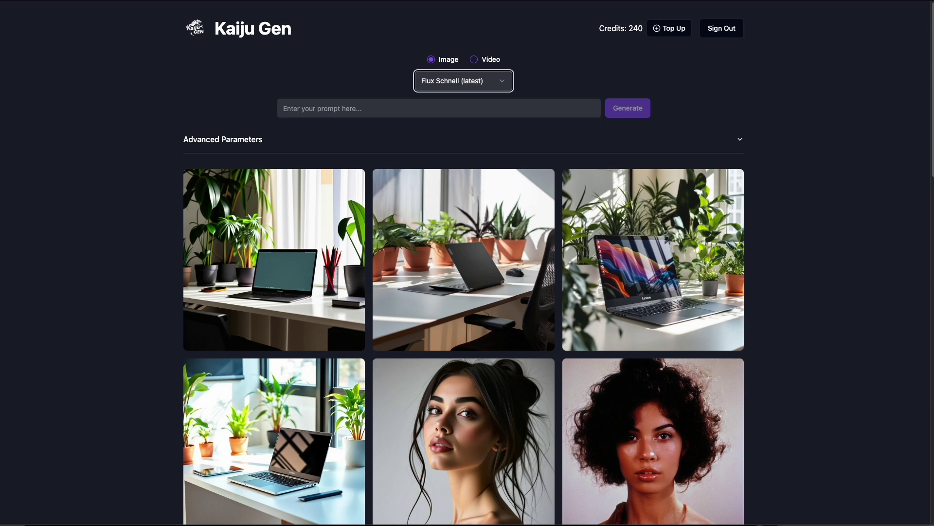
Step: Replay the generated castle and park portrait clips in the last row of the gallery
click(774, 308)
scroll(775, 309, down, 20)
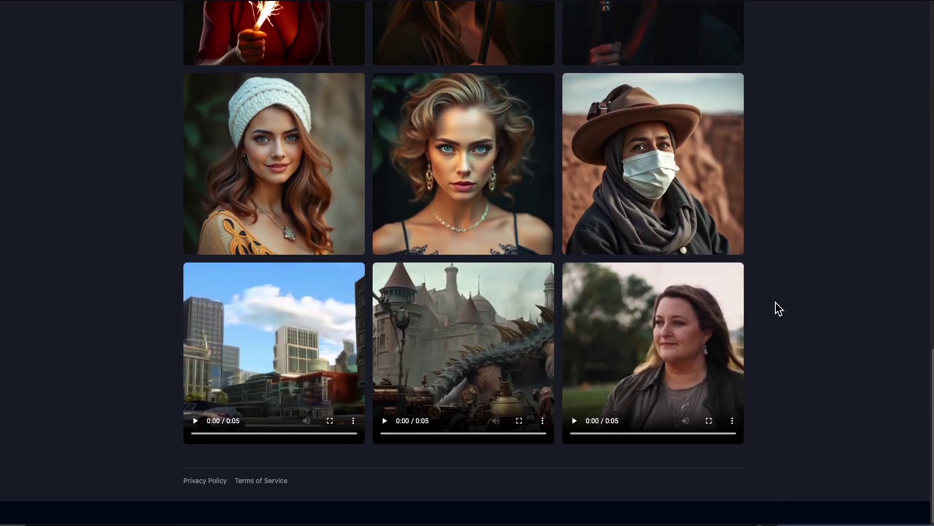
scroll(779, 309, up, 1)
click(391, 453)
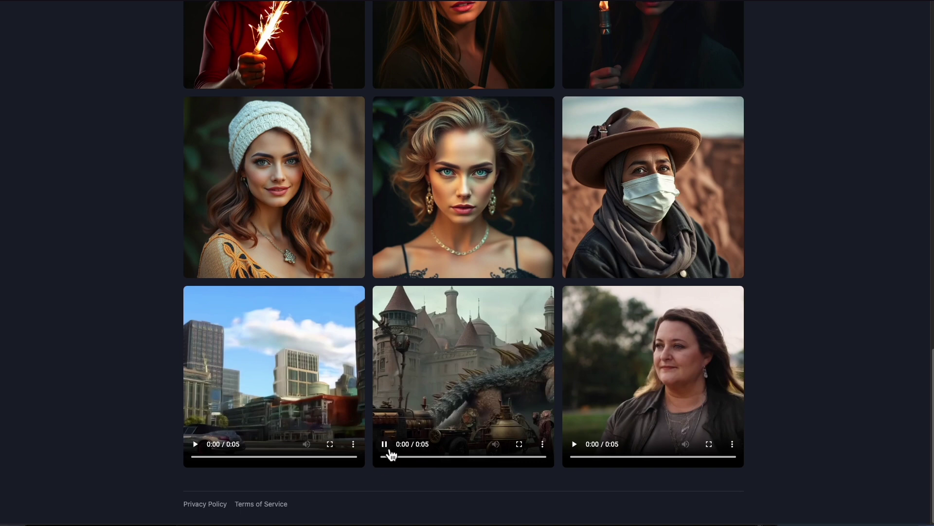
click(576, 445)
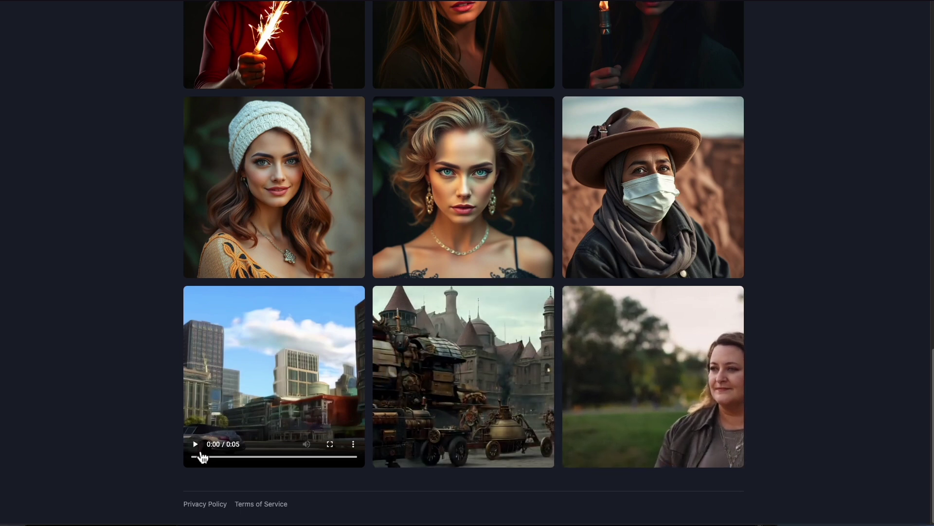
Step: Switch the generation mode to Video
scroll(357, 363, up, 10)
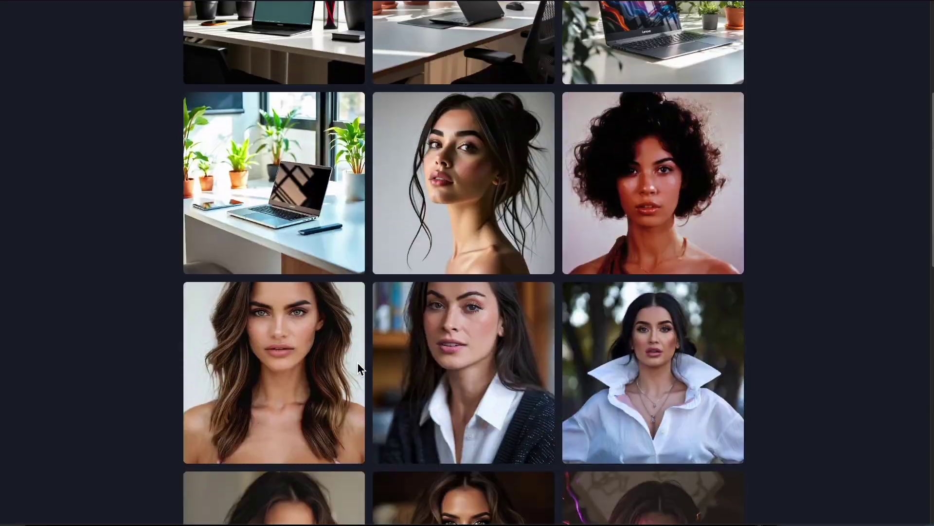
scroll(357, 369, up, 5)
click(474, 60)
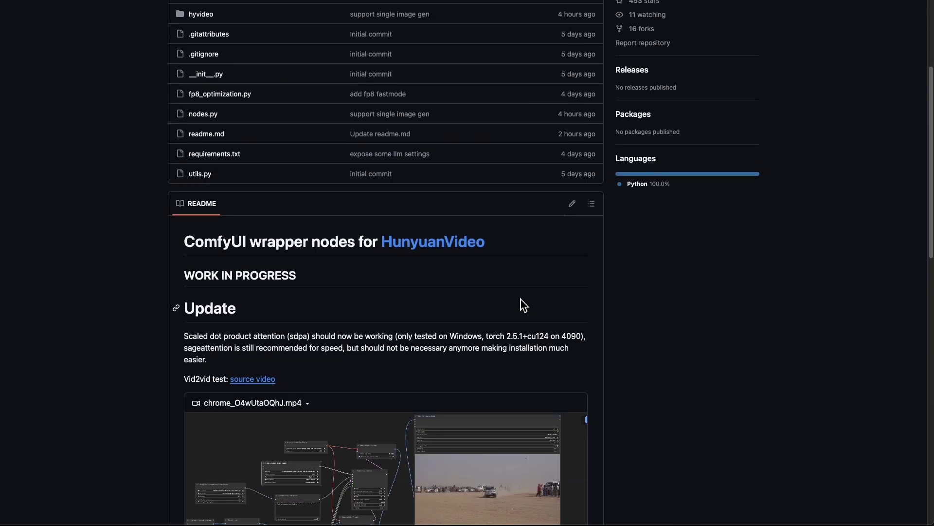
Step: Skim the README of the ComfyUI-HunyuanVideoWrapper repository on GitHub
scroll(521, 302, down, 8)
scroll(521, 301, up, 6)
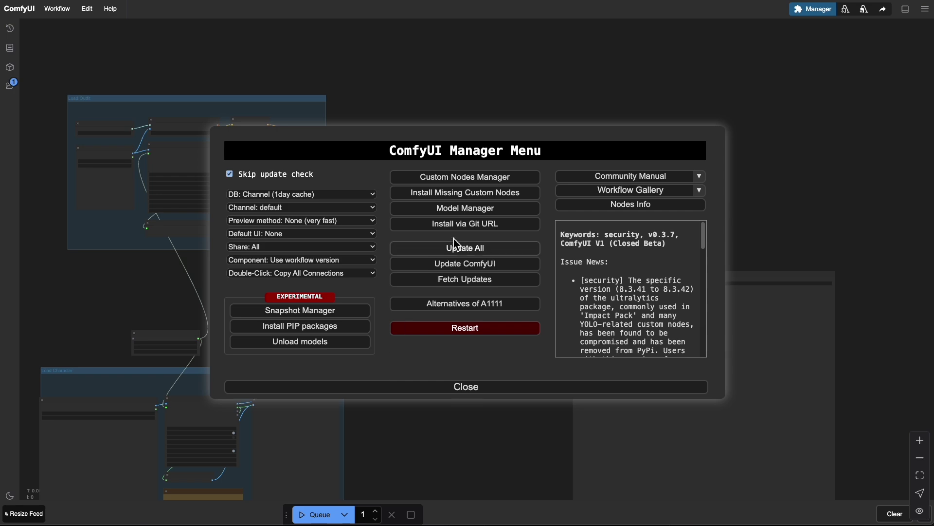
Step: Open the custom nodes list in ComfyUI Manager and search it for "hunyuan"
click(477, 177)
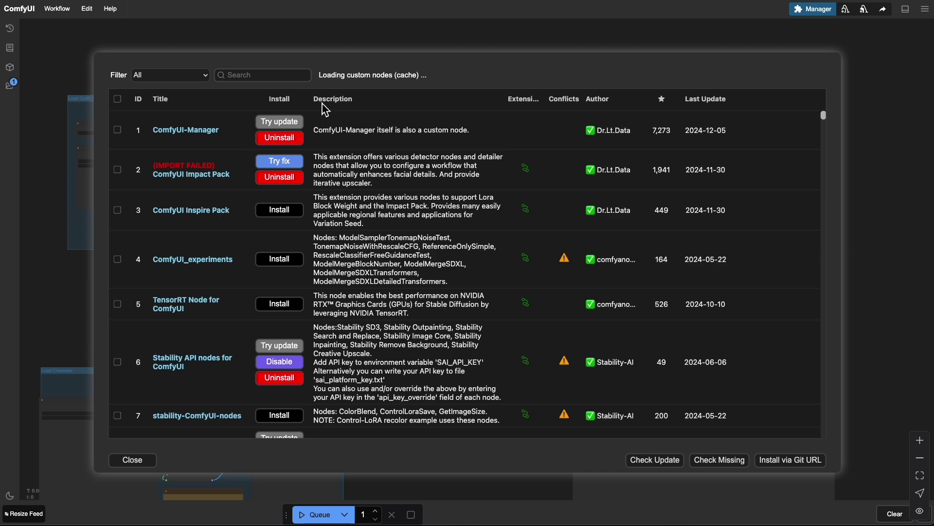
click(266, 78)
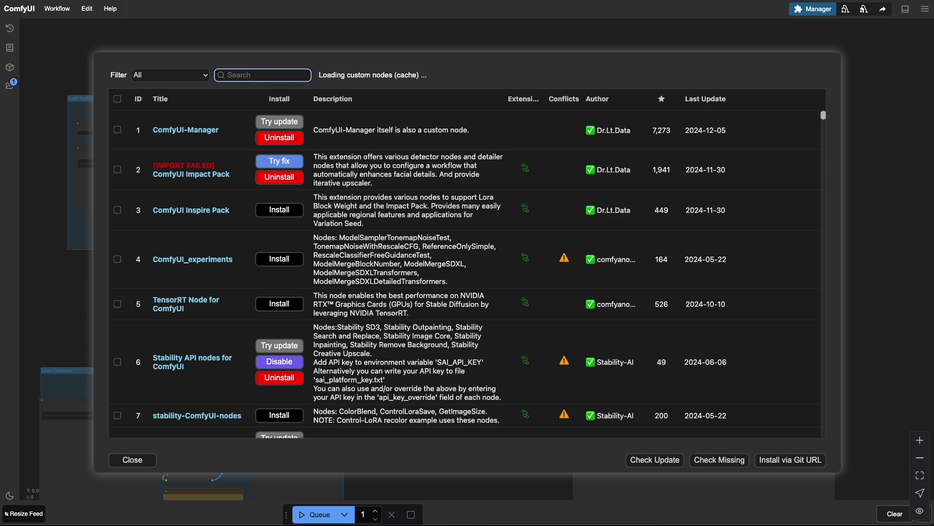
text(hunyuan)
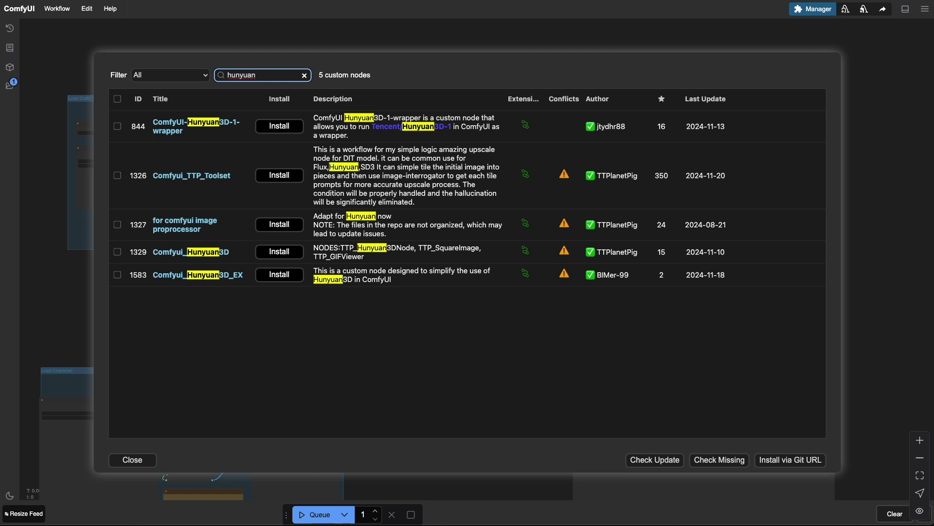
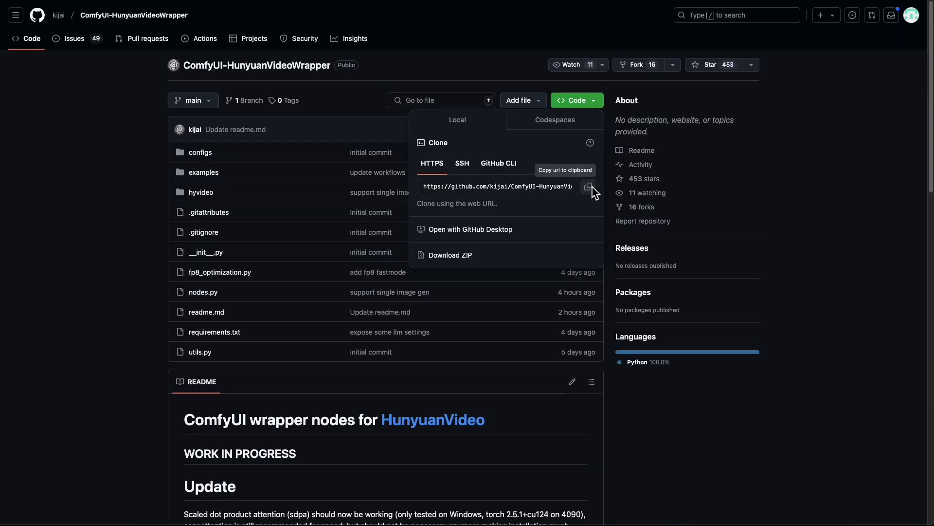
Step: Copy the ComfyUI-HunyuanVideoWrapper HTTPS clone URL from GitHub, paste it into ComfyUI Manager's Git URL install prompt, and cancel the prompt
click(588, 186)
key(super+v)
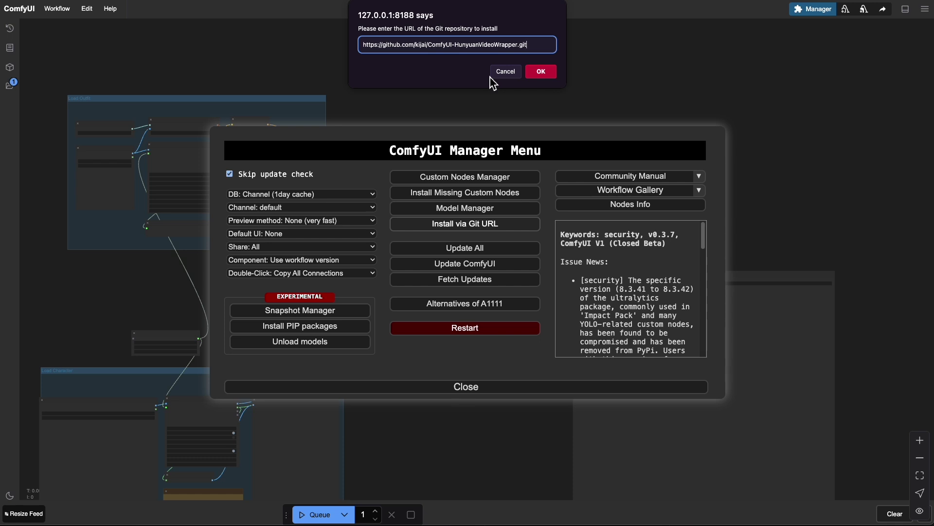
click(506, 71)
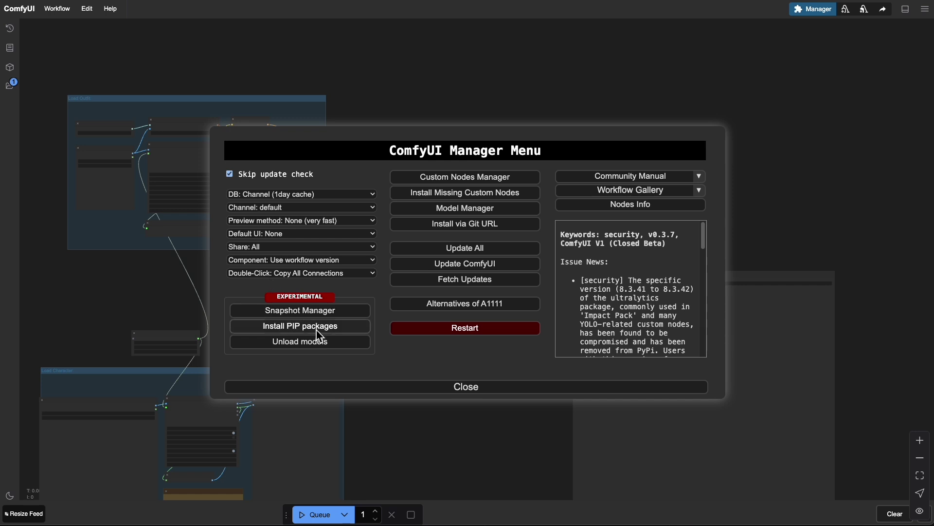
Step: Enter flash_attn sageattention triton as the PIP packages to install, and close the ComfyUI Manager menu
click(333, 331)
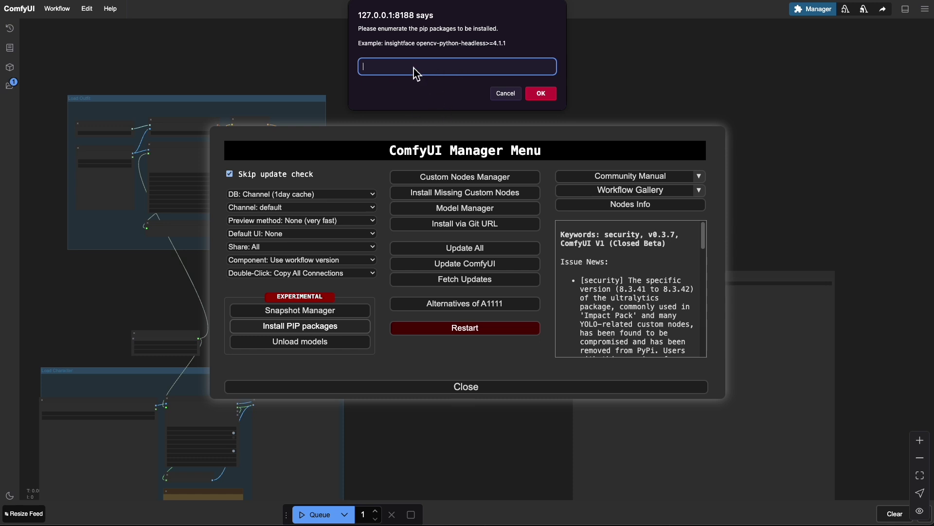
text(flash_attn sageattention triton)
click(542, 94)
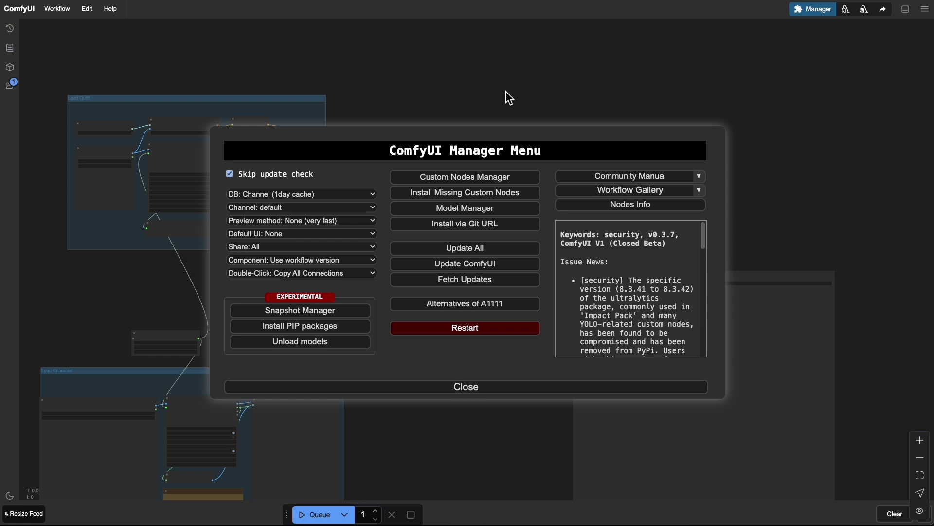
click(431, 386)
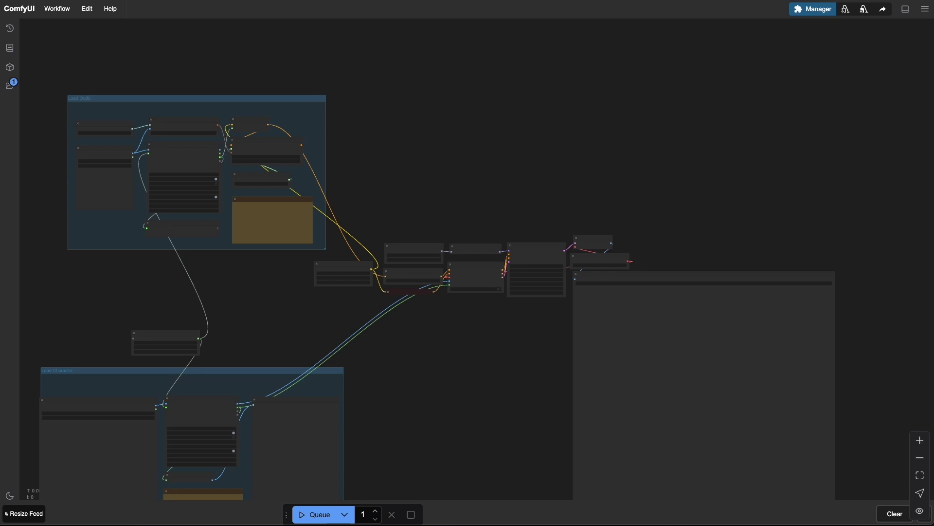
Step: Switch to Finder, open a terminal in ComfyUI's custom_nodes folder, and enlarge and reposition the terminal window beside the file list
key(super+Tab)
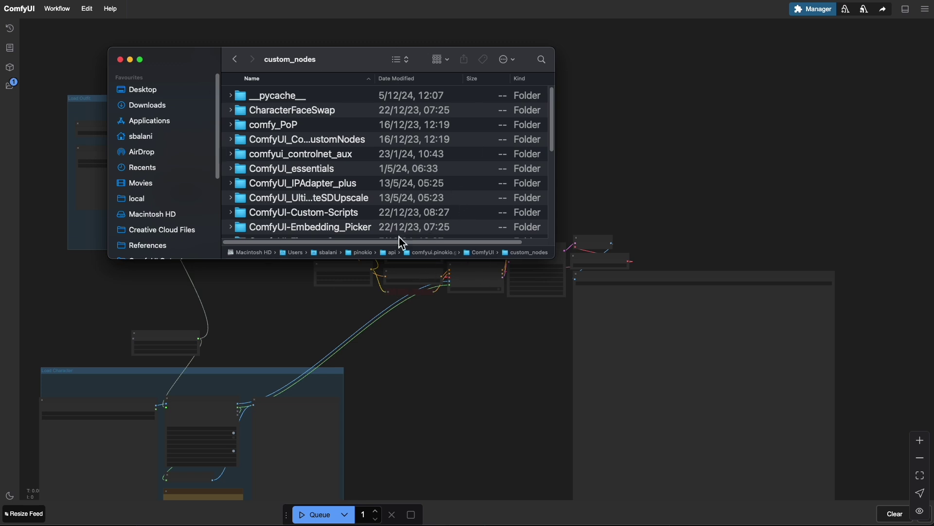
right_click(530, 253)
click(562, 315)
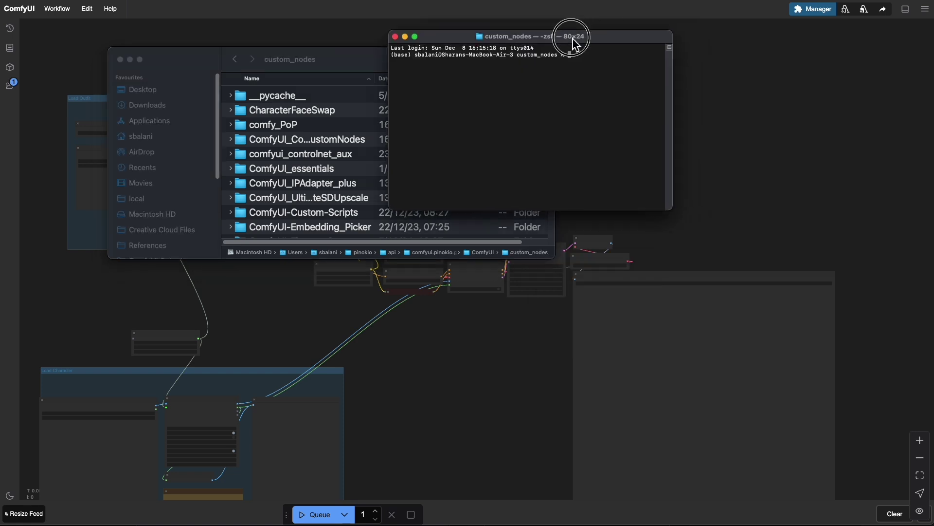
drag(628, 222, 732, 345)
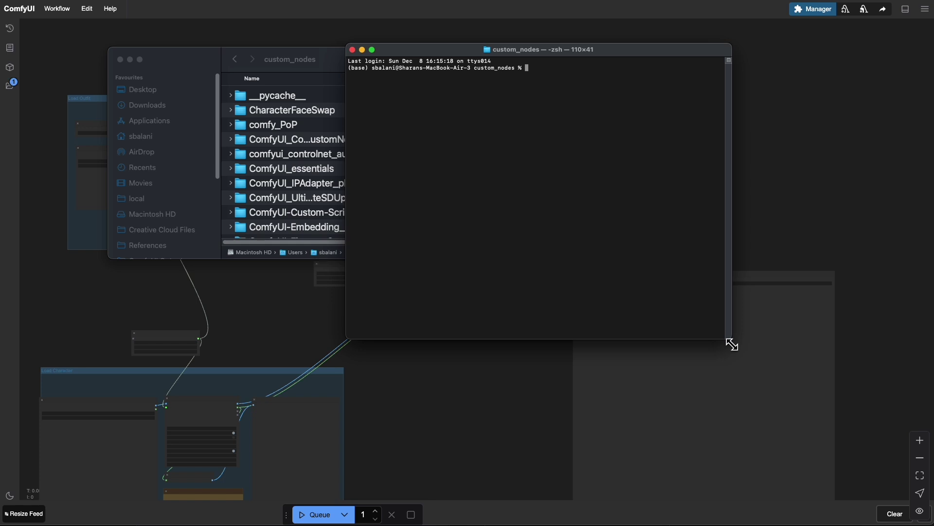
drag(492, 49, 584, 29)
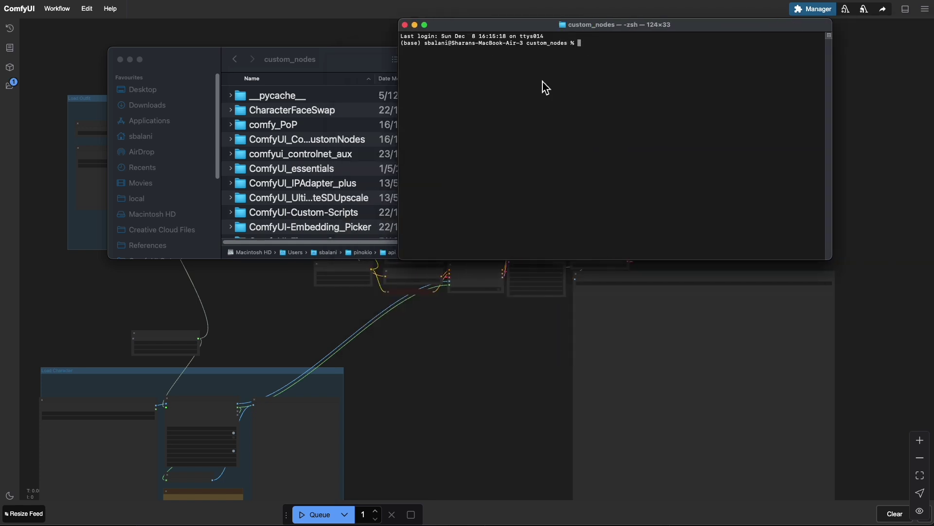
key(super+v)
key(Return)
text(git clone)
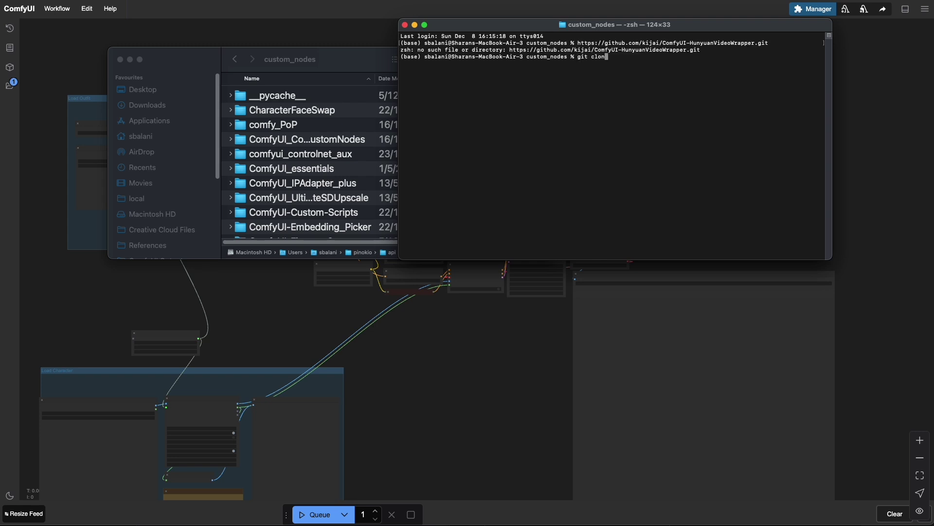
key(super+v)
key(Return)
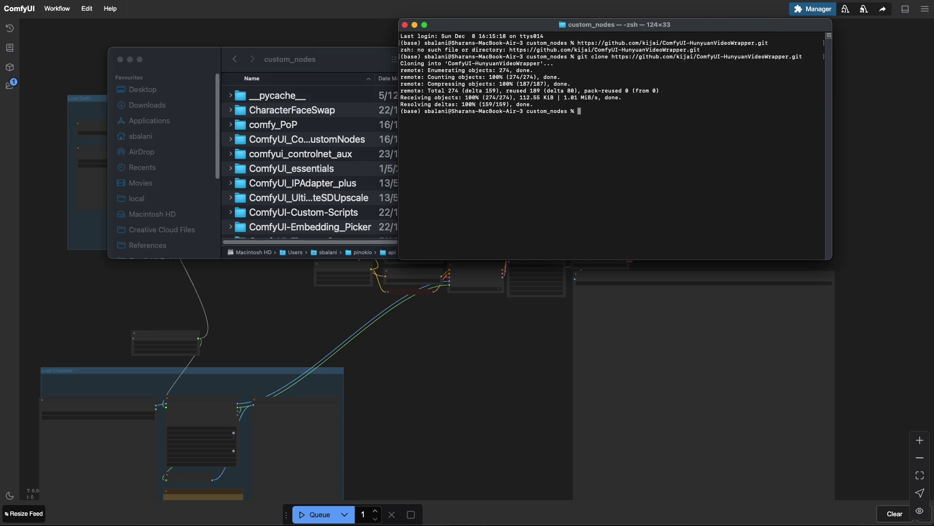
Step: Change the terminal's directory to the cloned ComfyUI-HunyuanVideoWrapper folder
text(cd)
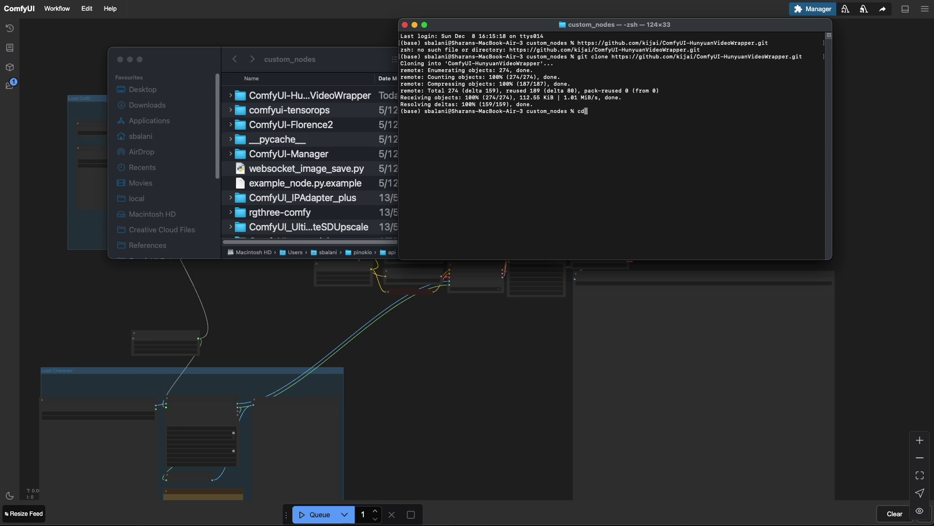
text( ComfyUI-Hu)
key(Tab)
key(Return)
Step: Enter the command pip install -r requirements.txt for the wrapper's dependencies
text(pip inst)
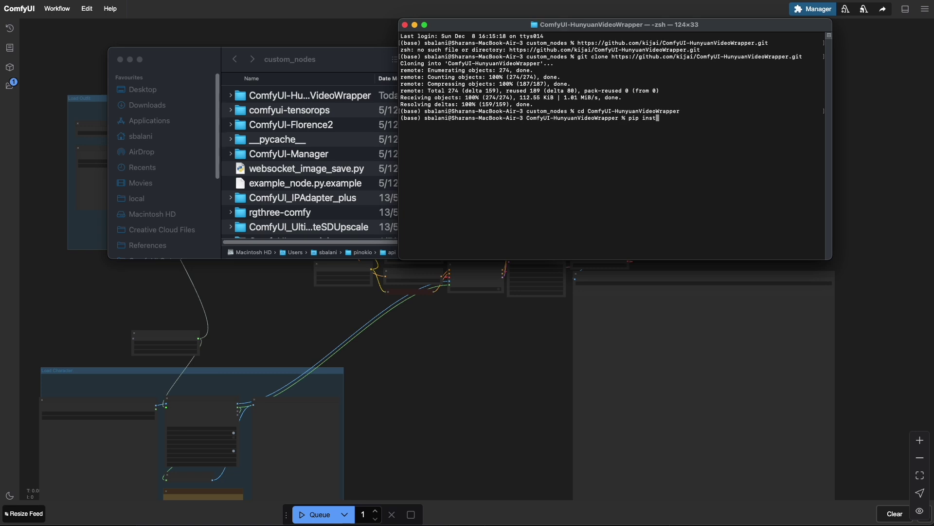
text(all -r requirements.txt)
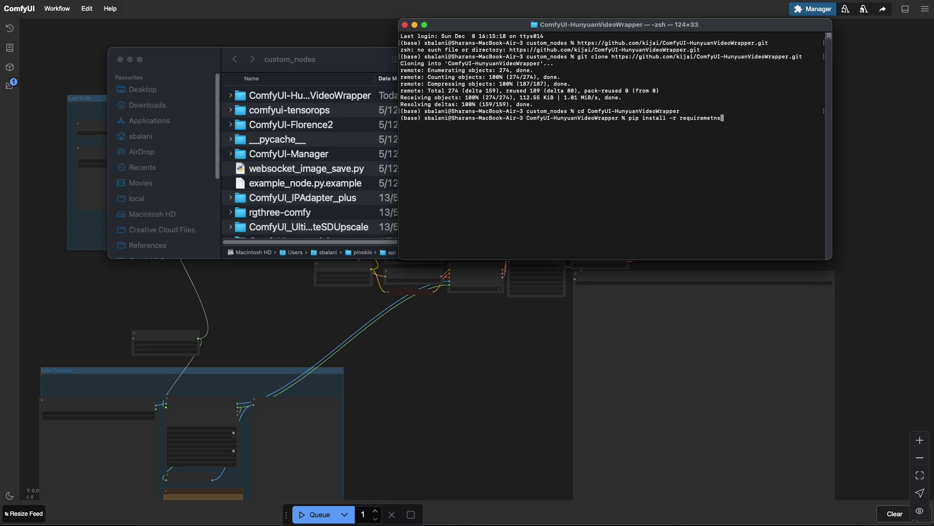